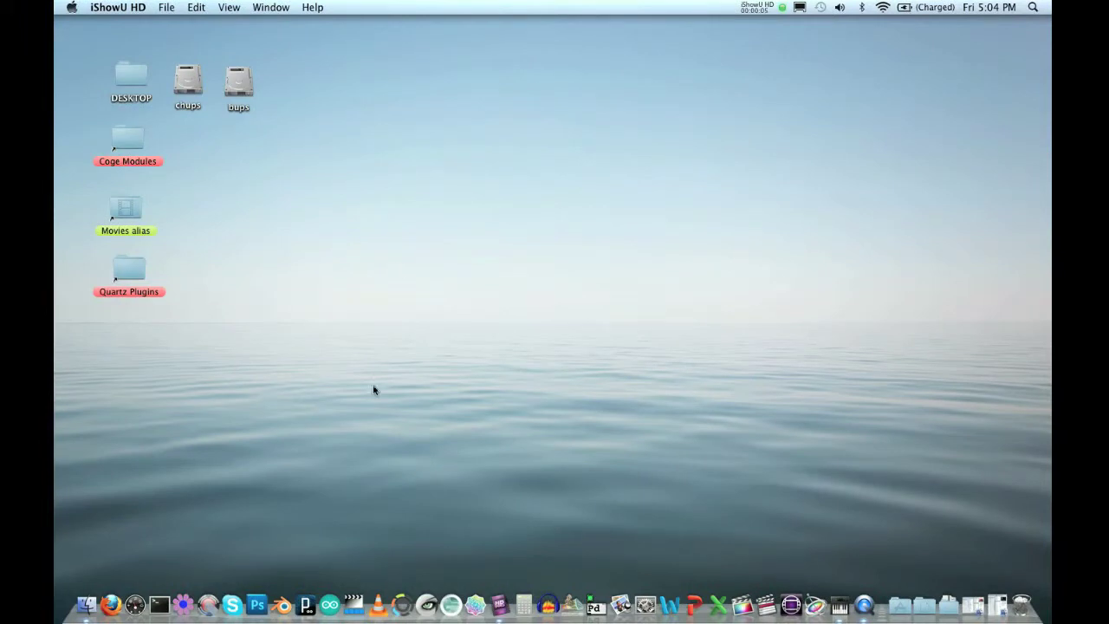
Launch CoGe from the Dock and let it open an unsaved project.
click(572, 607)
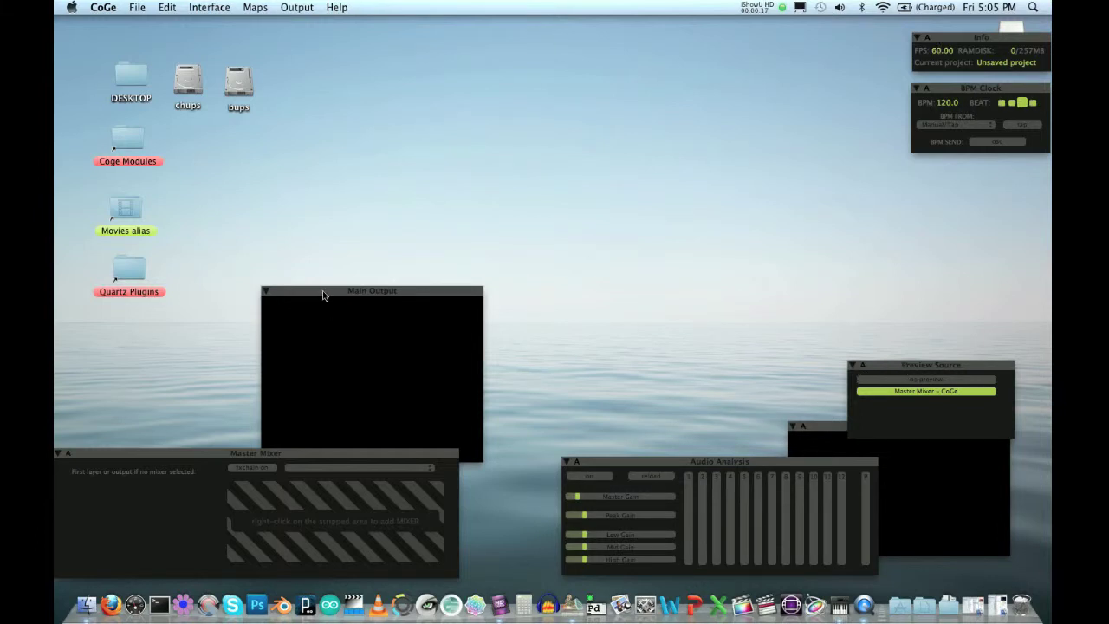
Move Main Output right and dock collapsed Preview Source and Preview bars under BPM Clock.
drag(323, 290, 857, 176)
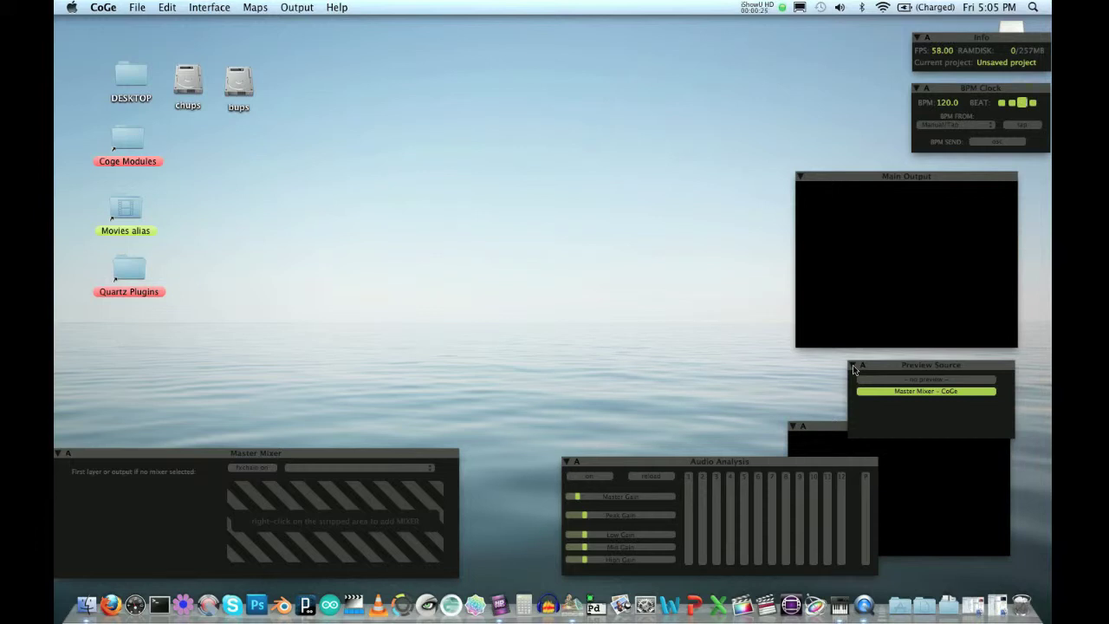
drag(889, 365, 888, 362)
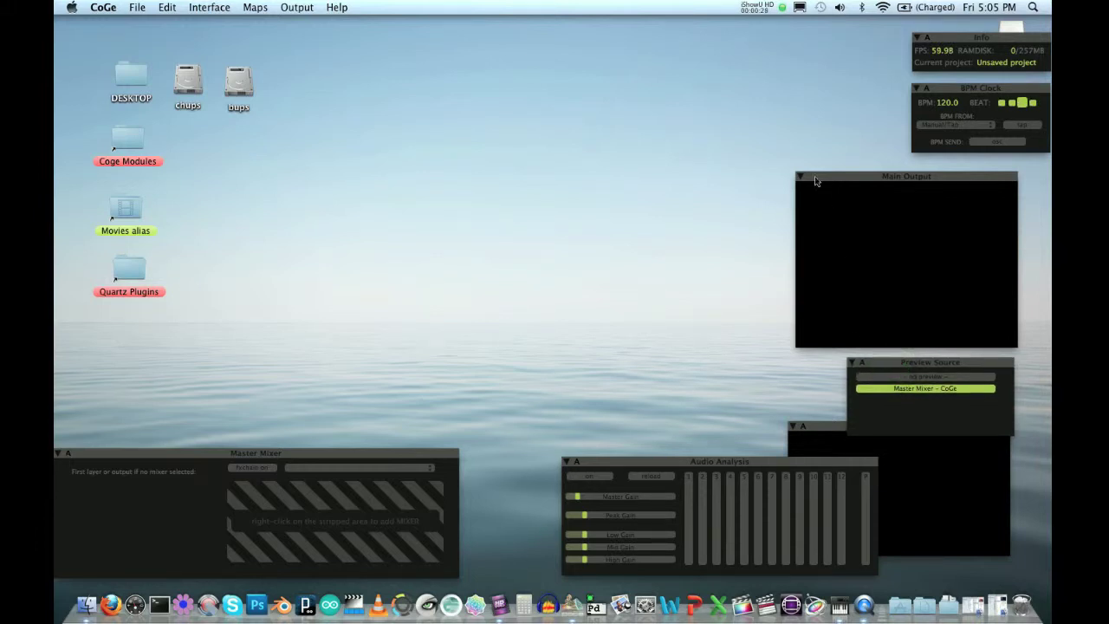
click(854, 365)
drag(917, 359, 985, 159)
click(792, 426)
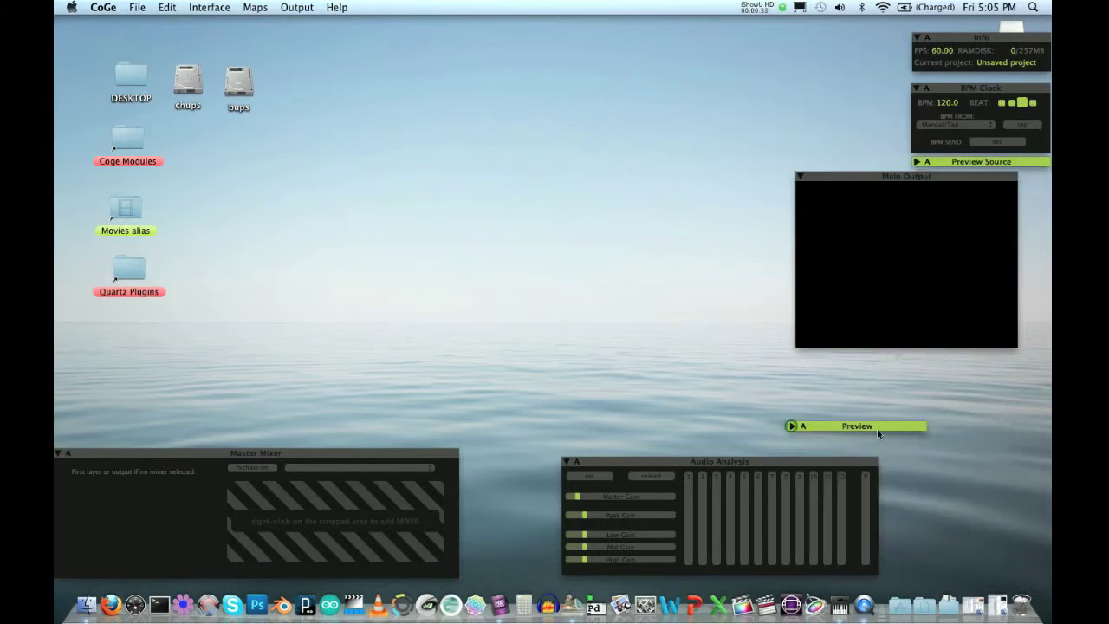
drag(877, 429, 994, 183)
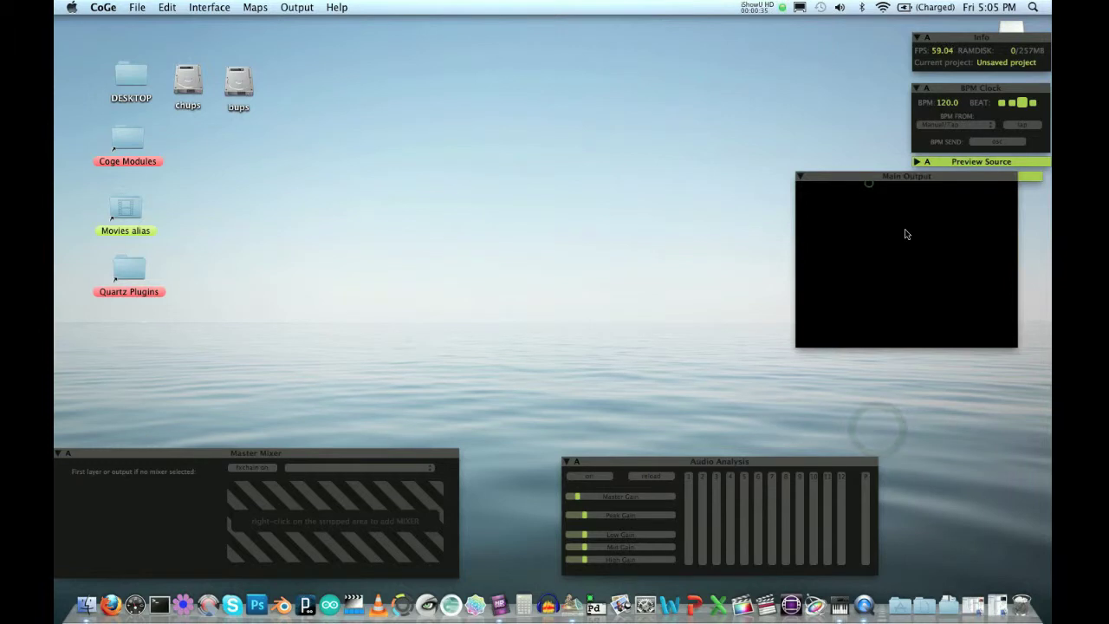
Move Main Output clear of the Preview bar and shift Master Mixer to the right.
click(869, 180)
drag(890, 179, 917, 200)
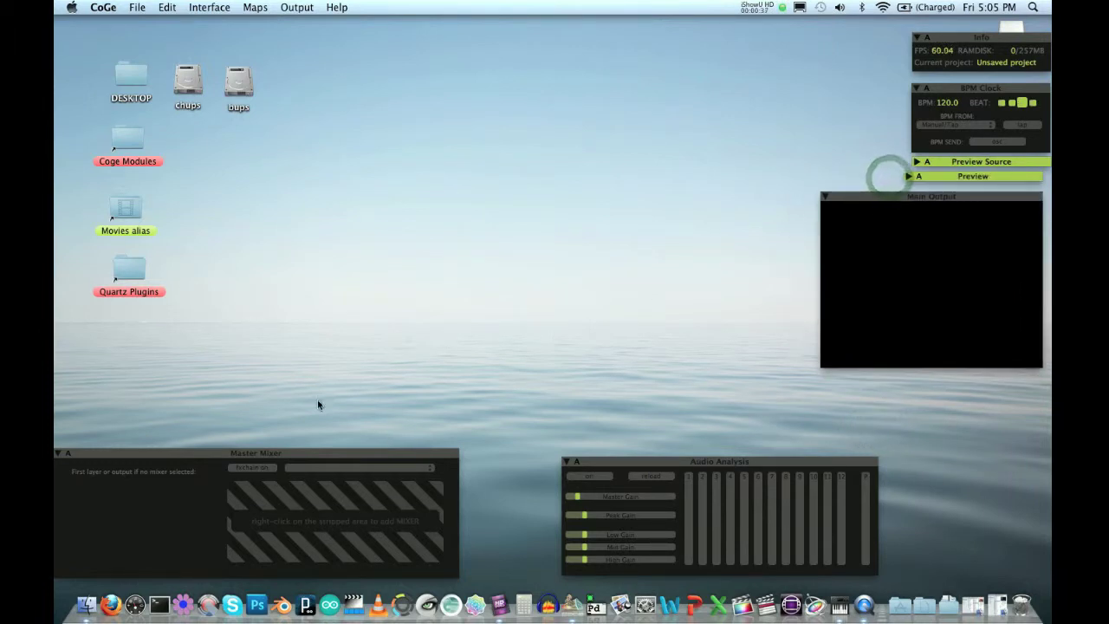
drag(260, 448, 304, 450)
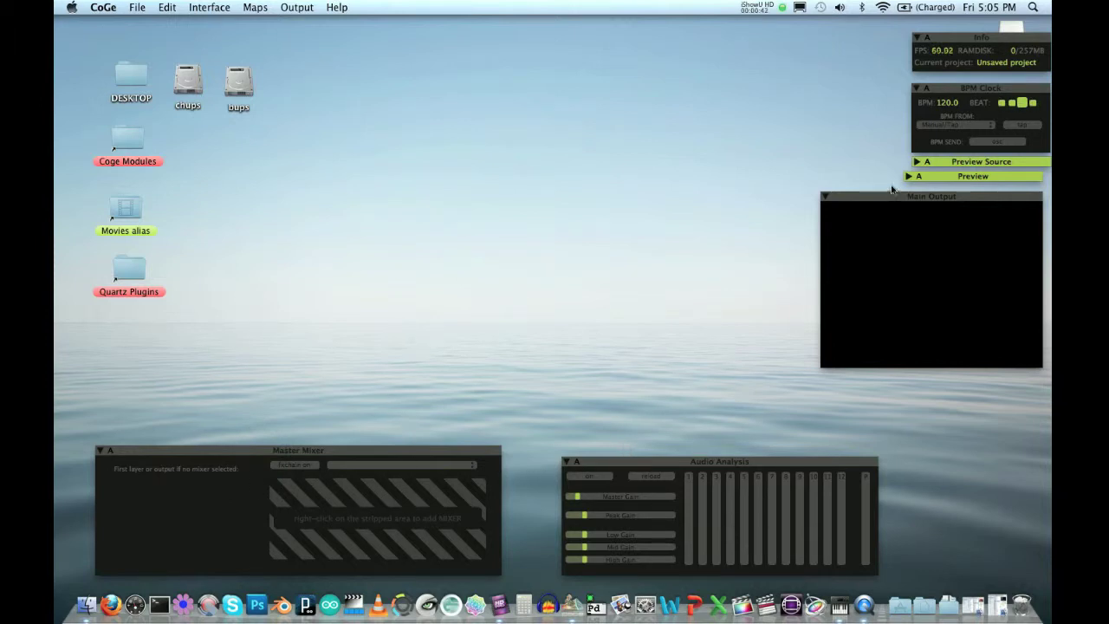
Create a new ClipSynth-1 and move its window up and to the left.
click(222, 9)
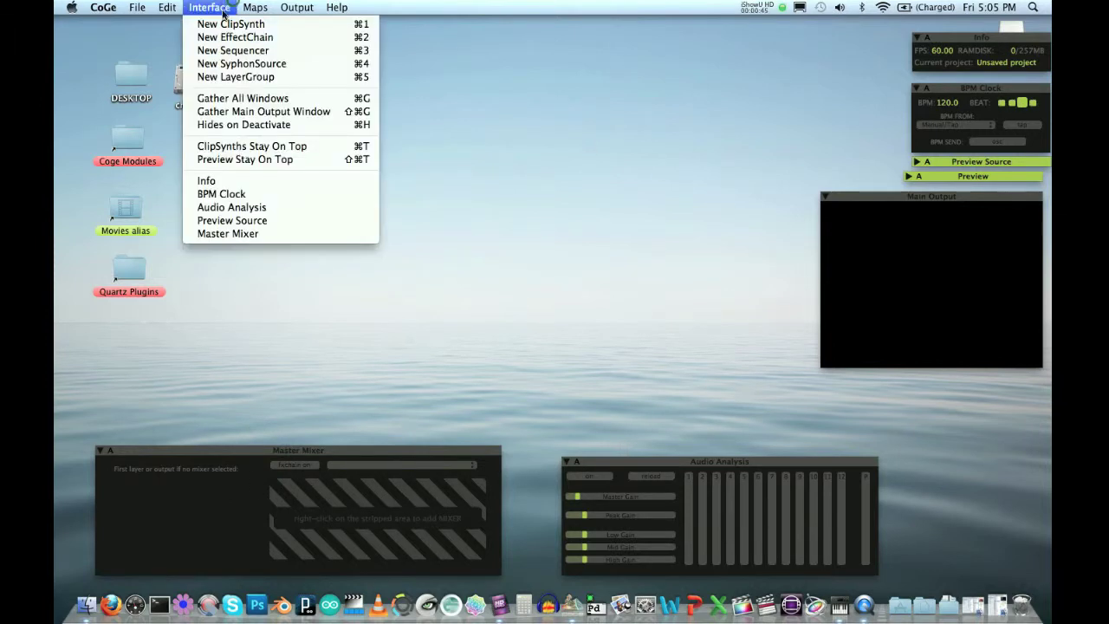
click(227, 23)
drag(431, 117, 336, 59)
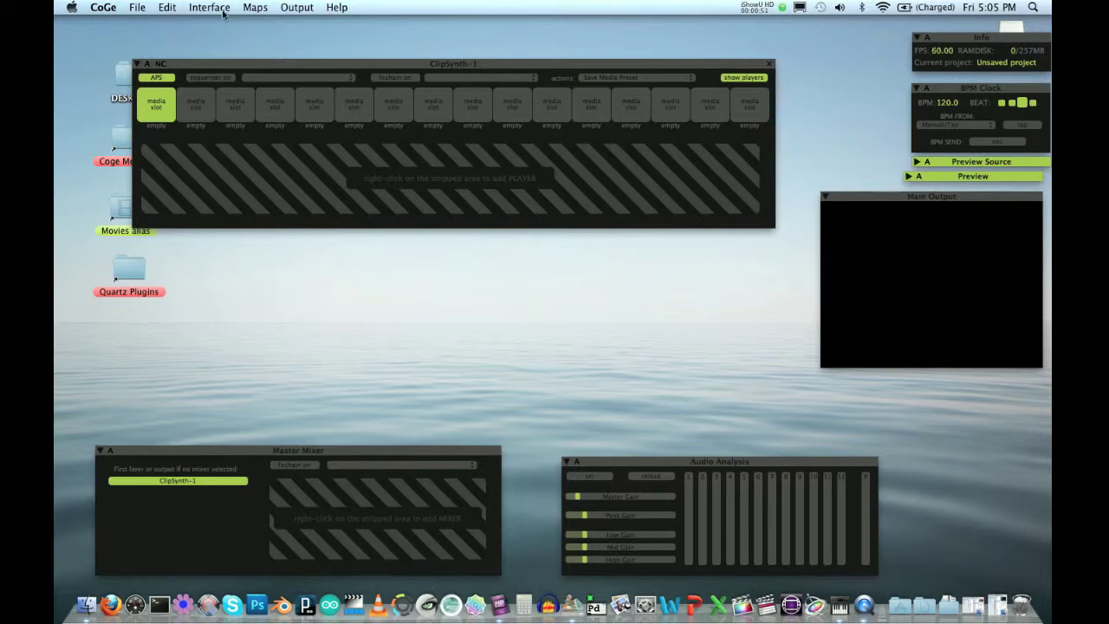
Check the default players and Auto Player Select in CoGe Preferences, then close it.
click(107, 7)
click(121, 39)
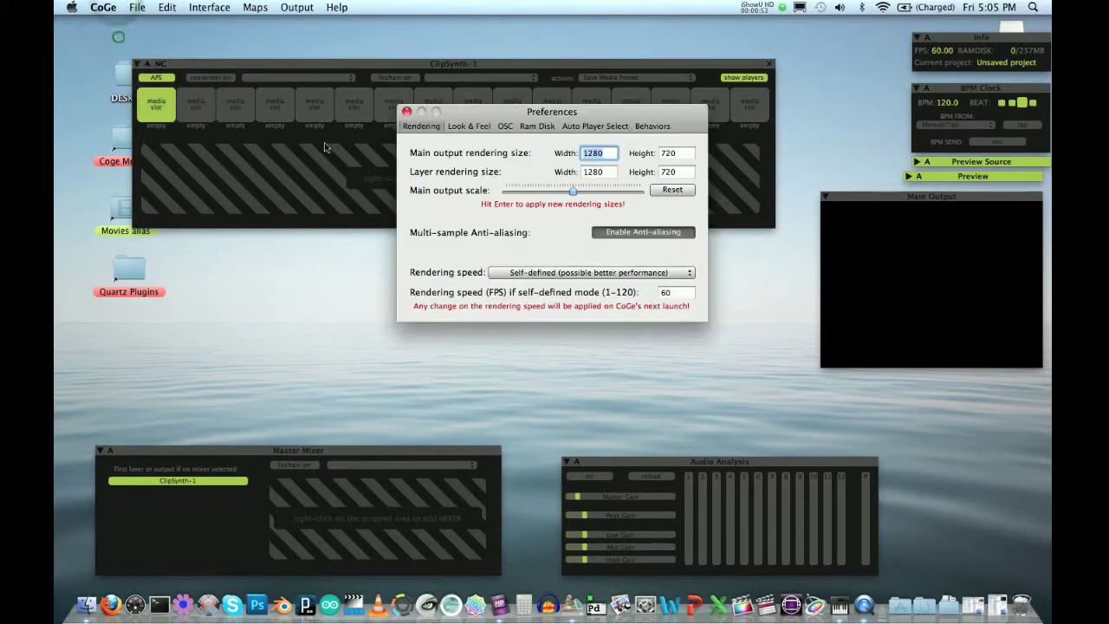
click(576, 126)
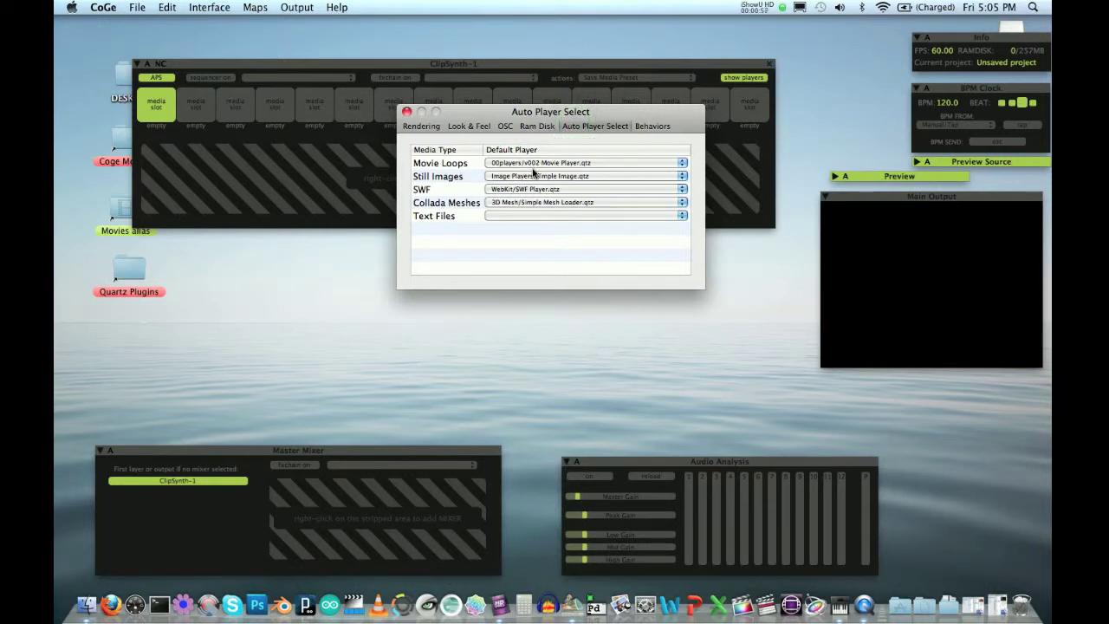
click(407, 112)
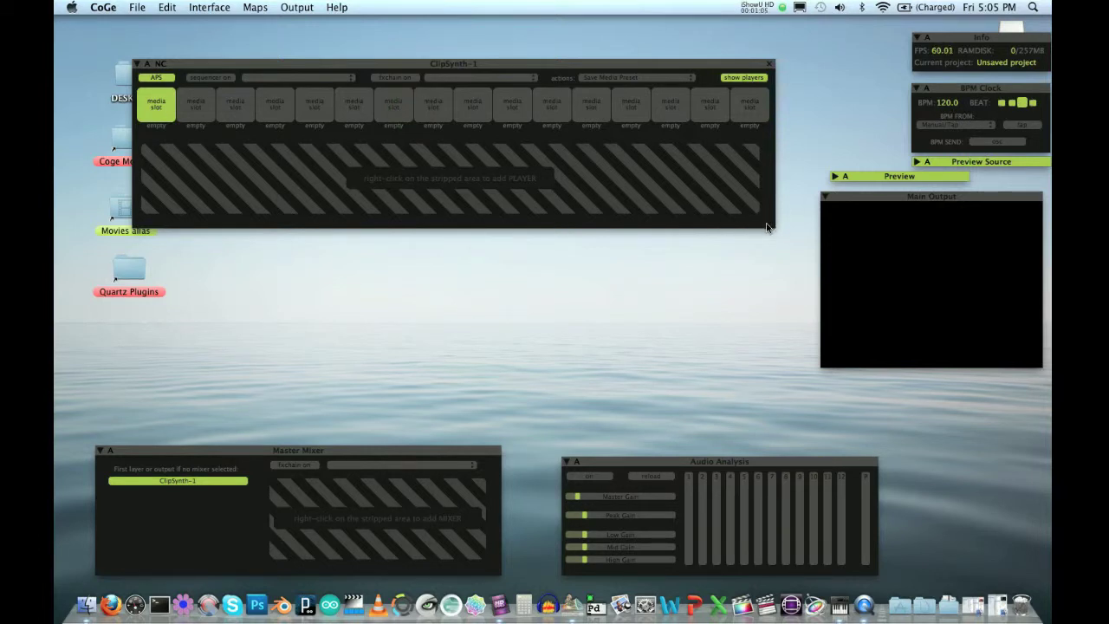
Load phil2.mov from the music_80s music folder into slot one and play it.
click(973, 605)
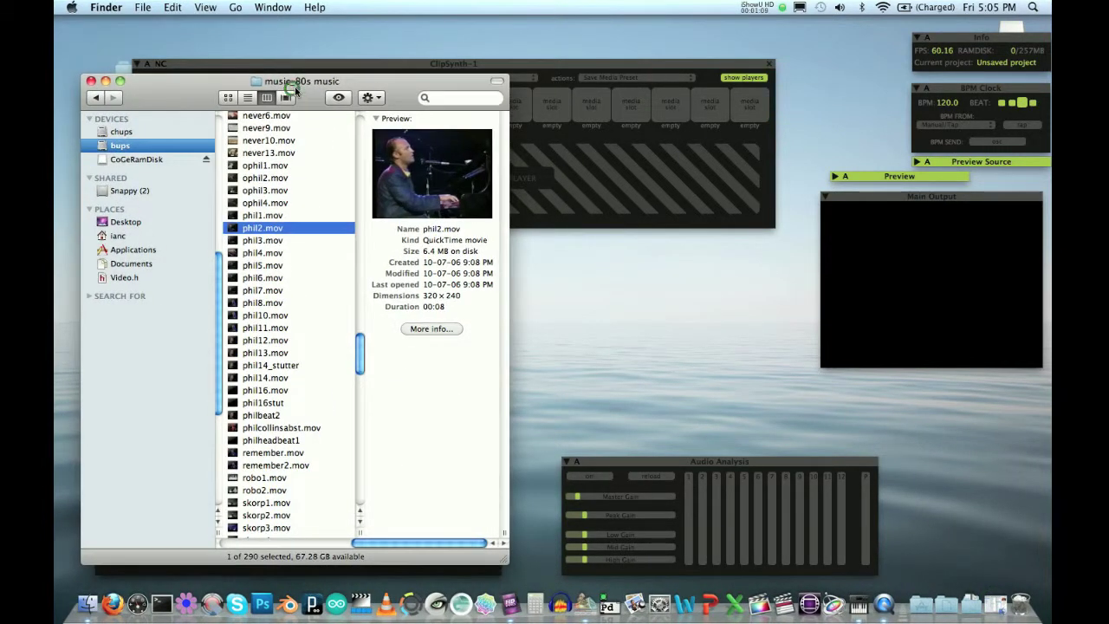
drag(294, 94, 572, 110)
drag(511, 245, 156, 104)
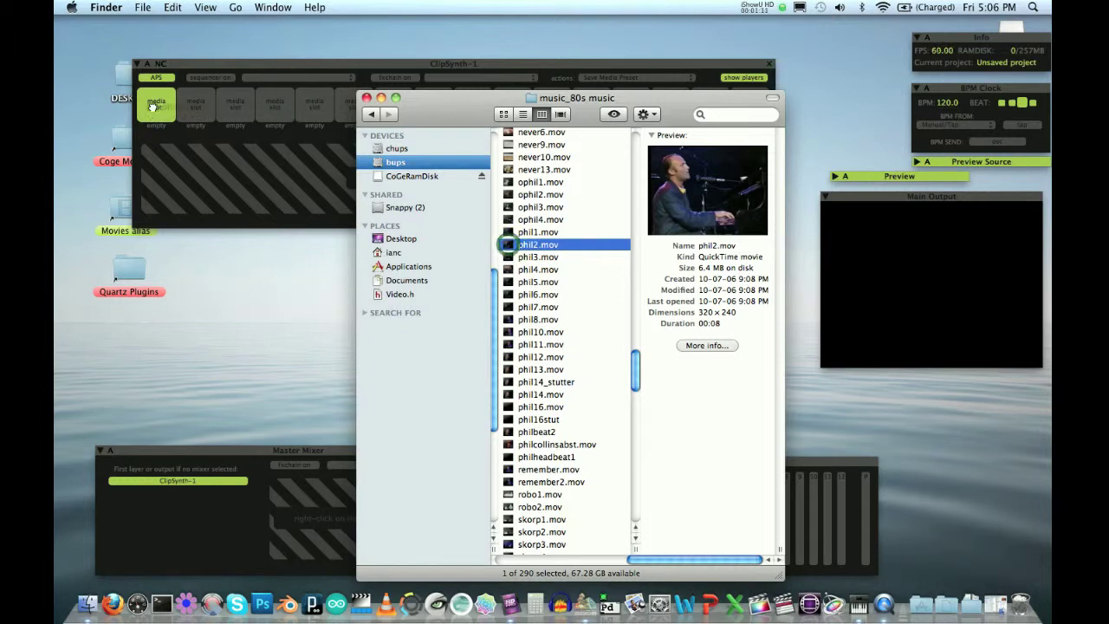
click(382, 98)
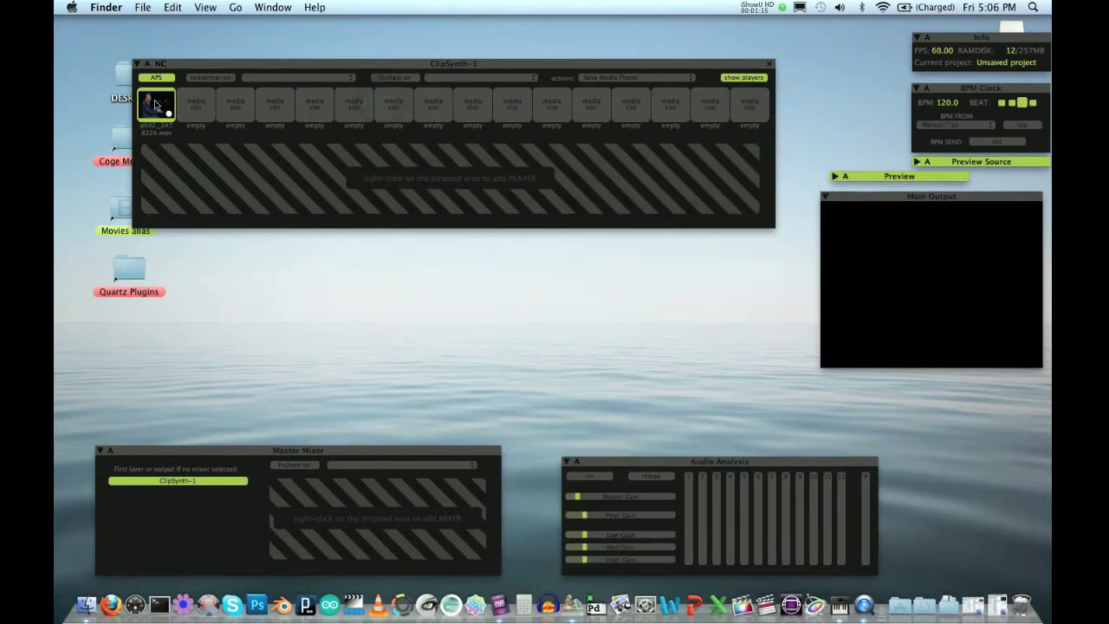
click(156, 104)
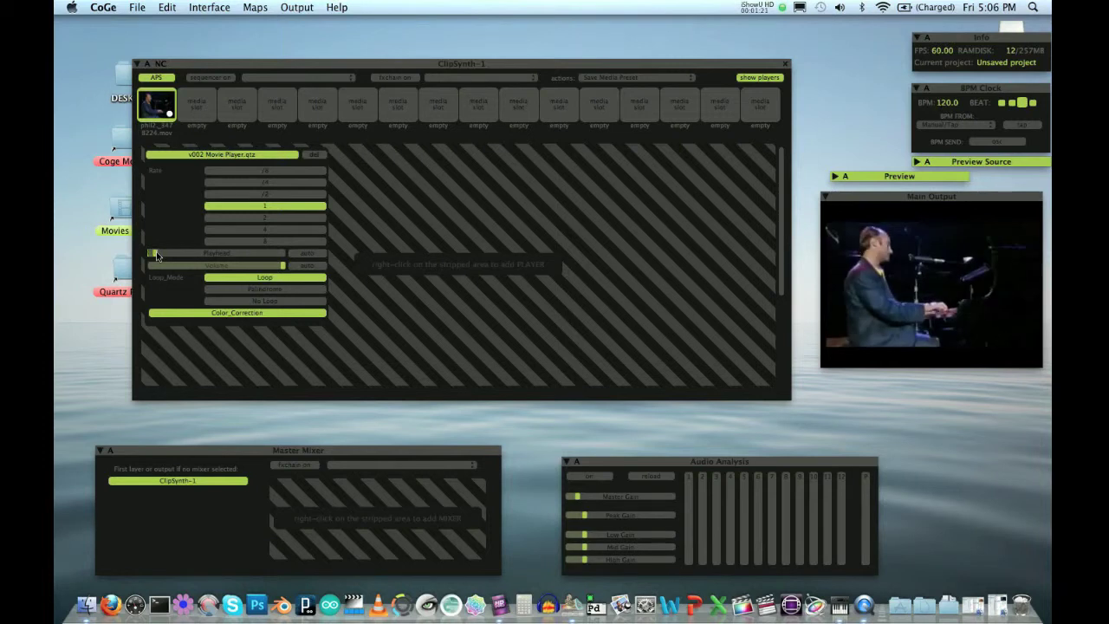
Scrub the phil2.mov Playhead slider and set it to a later position in the clip.
drag(156, 255, 203, 257)
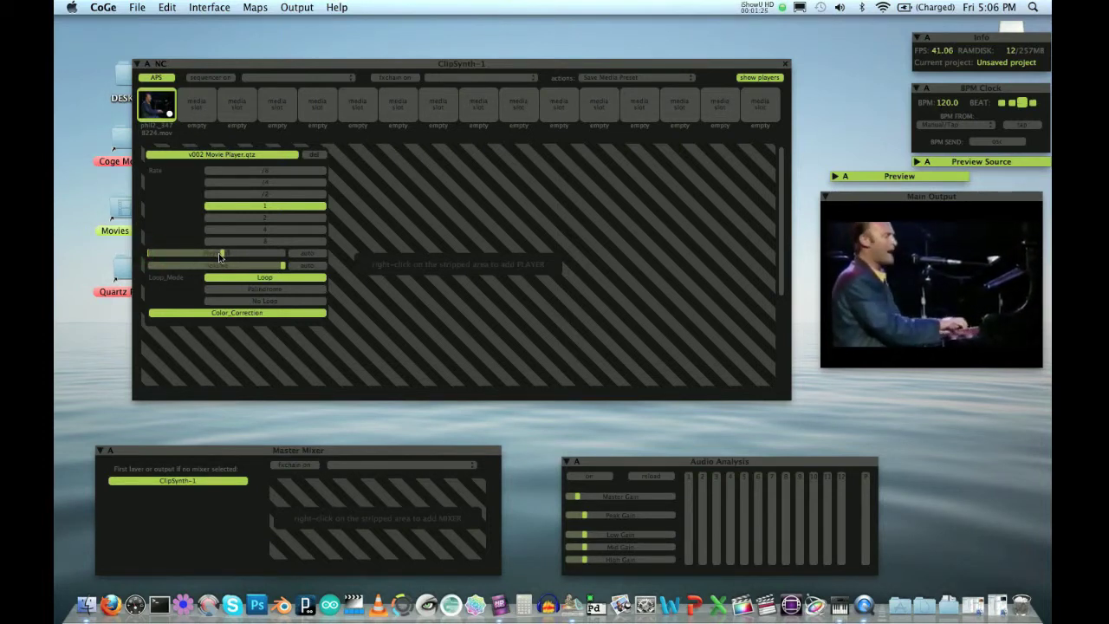
mouse_move(222, 256)
mouse_down()
mouse_move(235, 255)
mouse_move(216, 259)
mouse_up()
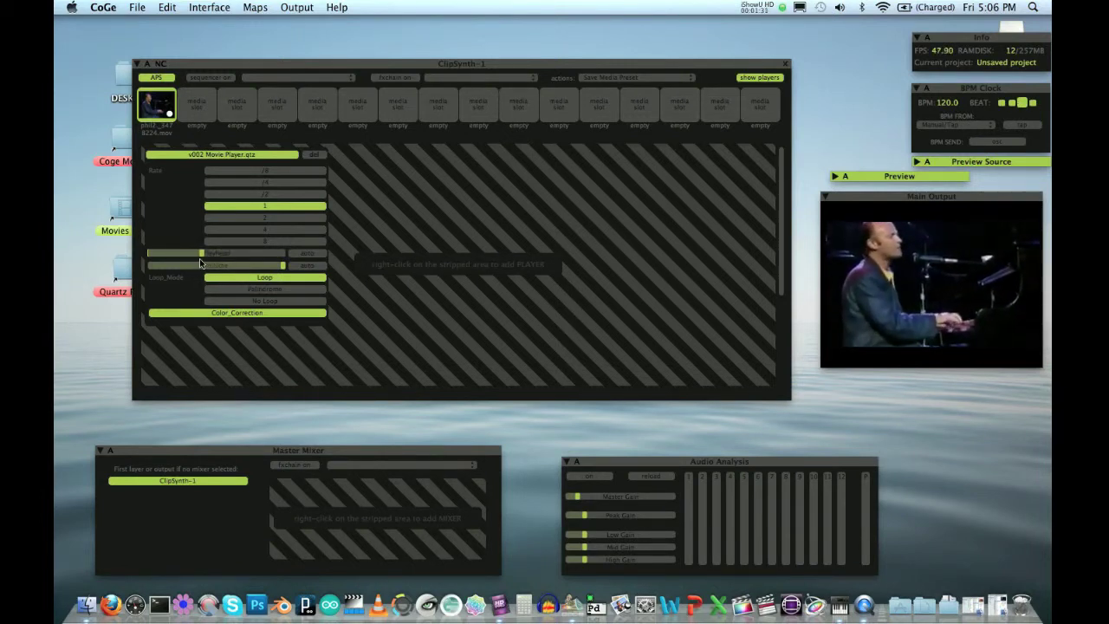
click(202, 253)
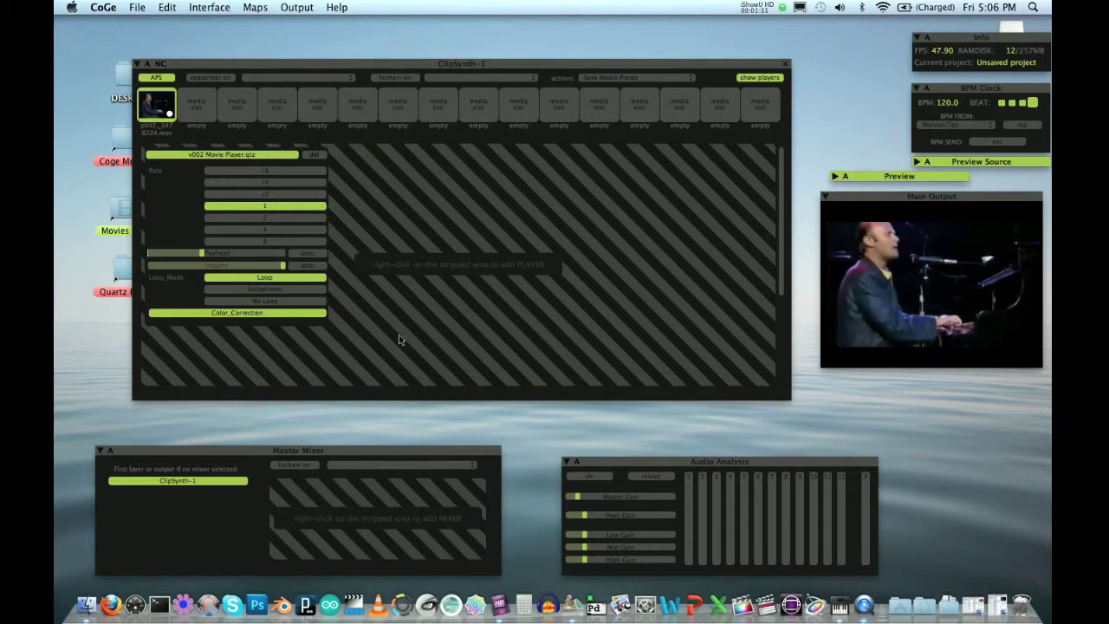
Turn Audio Analysis on, trigger the empty second slot, then replay the phil2 clip.
click(602, 477)
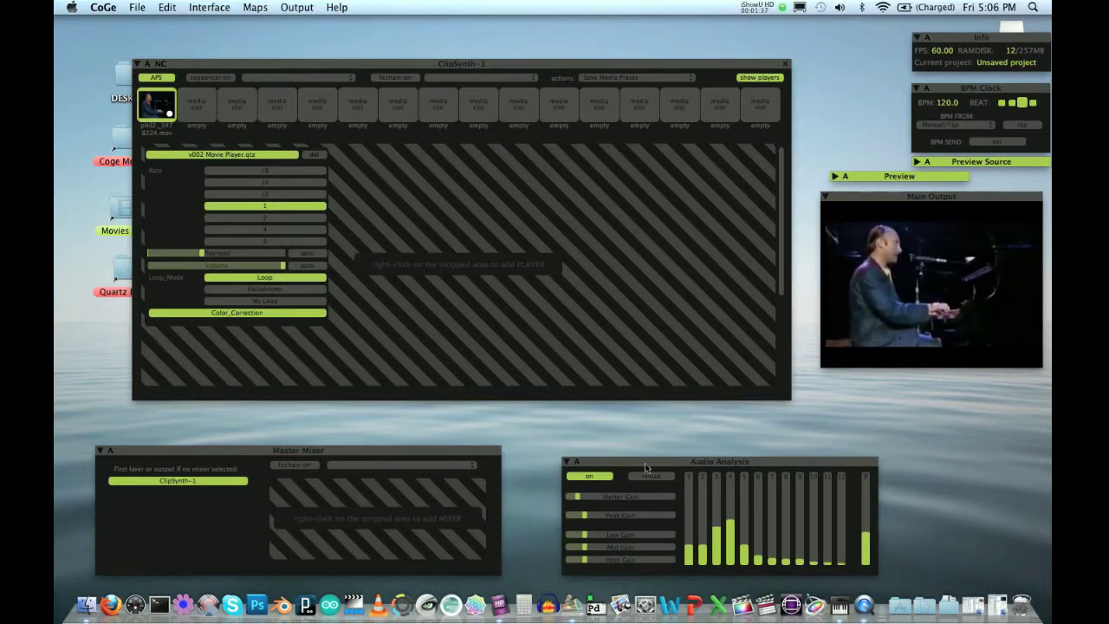
click(200, 106)
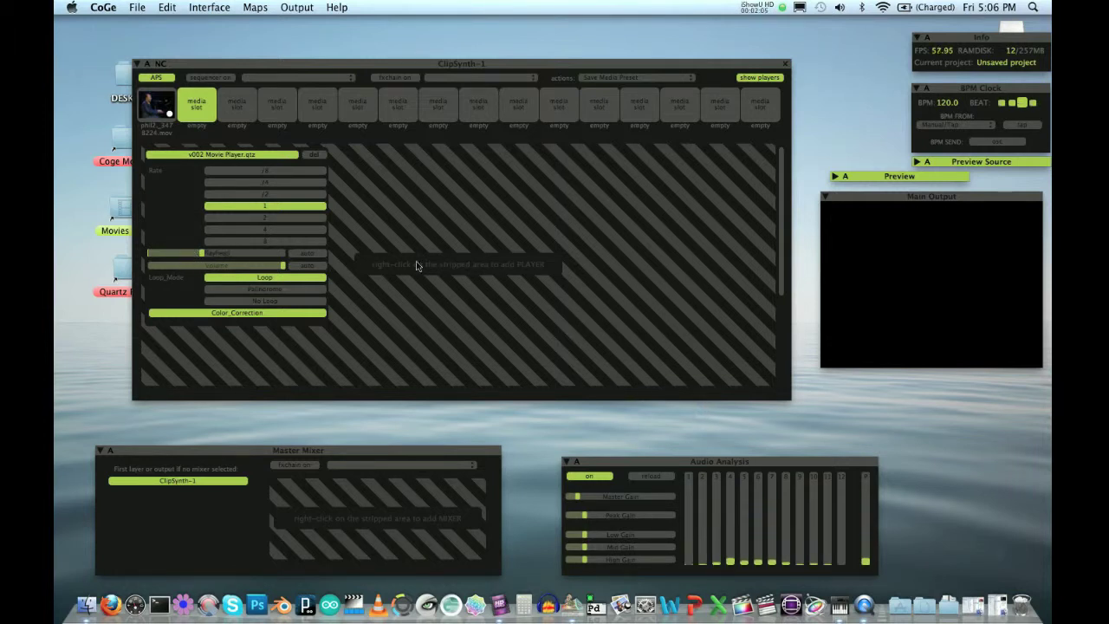
click(162, 111)
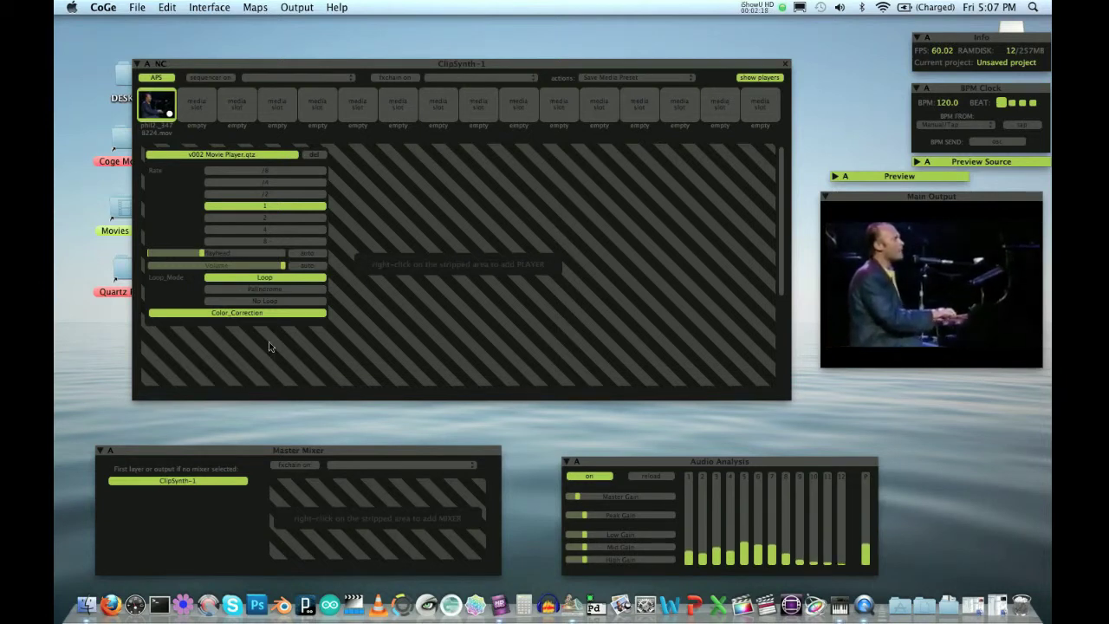
Set the Playhead slider to be controlled by Audio Analysis Band 5.
right_click(234, 255)
mouse_move(364, 305)
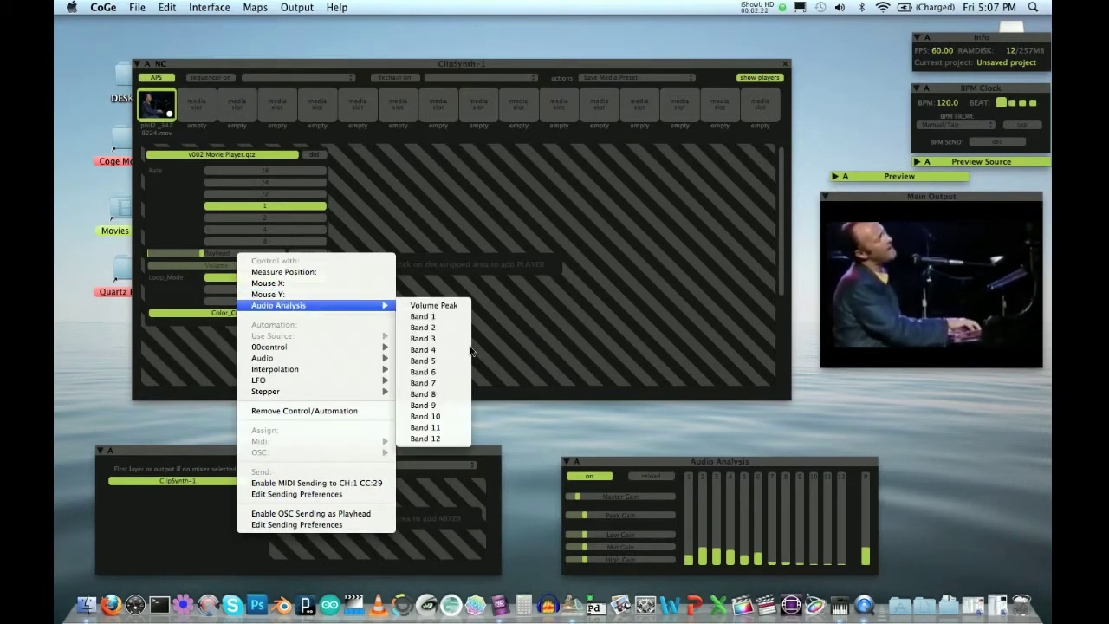
click(442, 360)
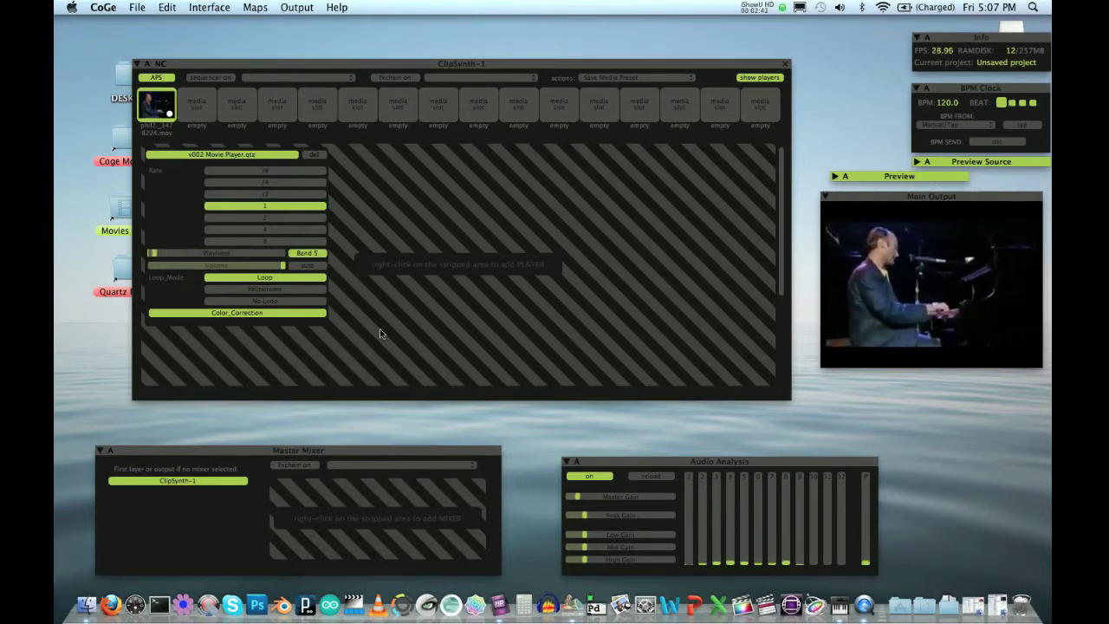
Reset the Playhead to the start and drag within it to restrict the in/out range.
click(155, 252)
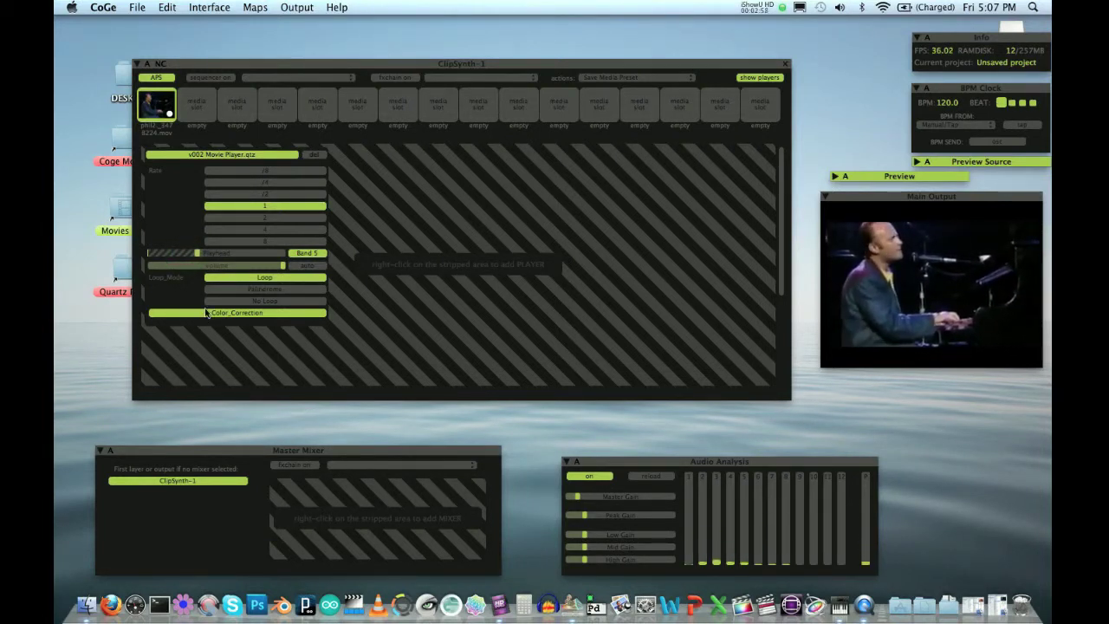
right_click(219, 254)
click(221, 253)
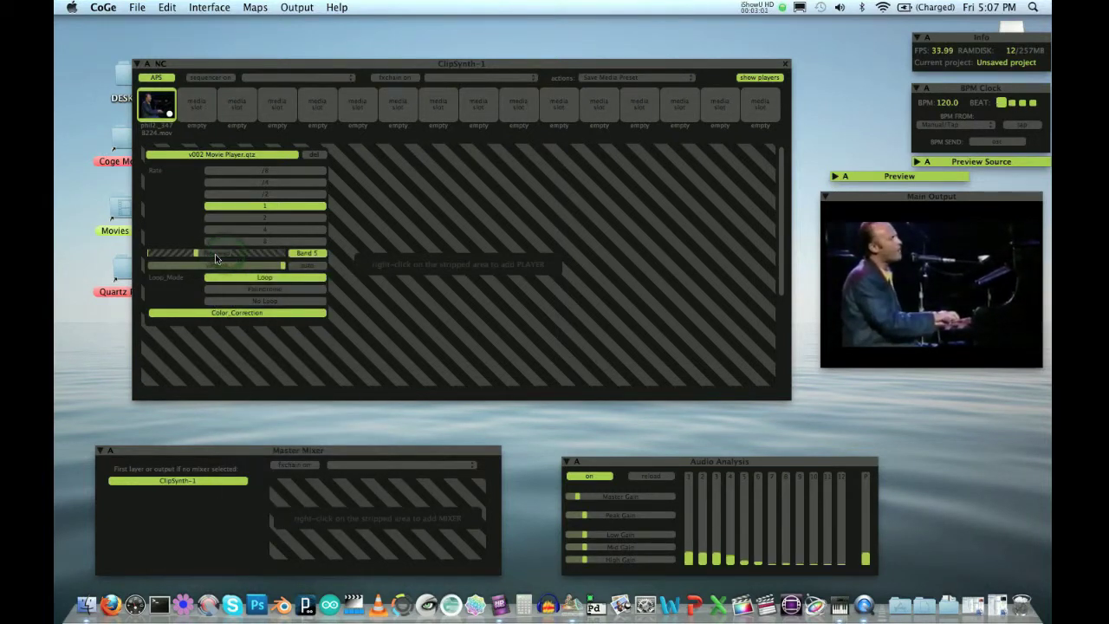
mouse_move(194, 257)
mouse_down()
mouse_move(164, 259)
mouse_move(185, 258)
mouse_up()
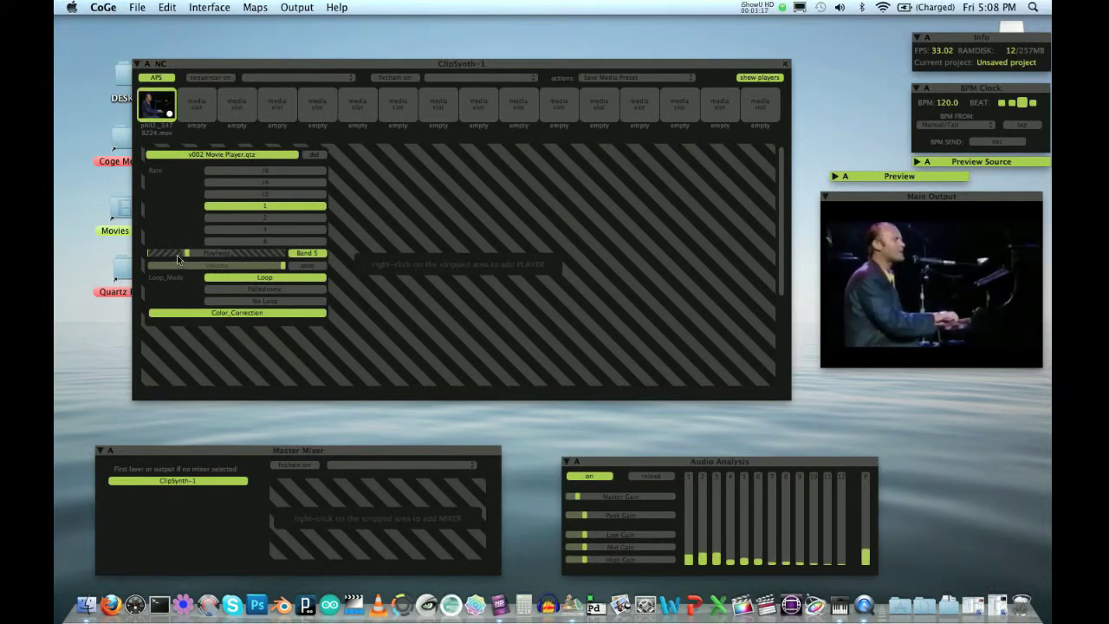
Drag the Playhead handle slightly to fine-tune the Band 5-driven in/out range.
drag(177, 255, 189, 259)
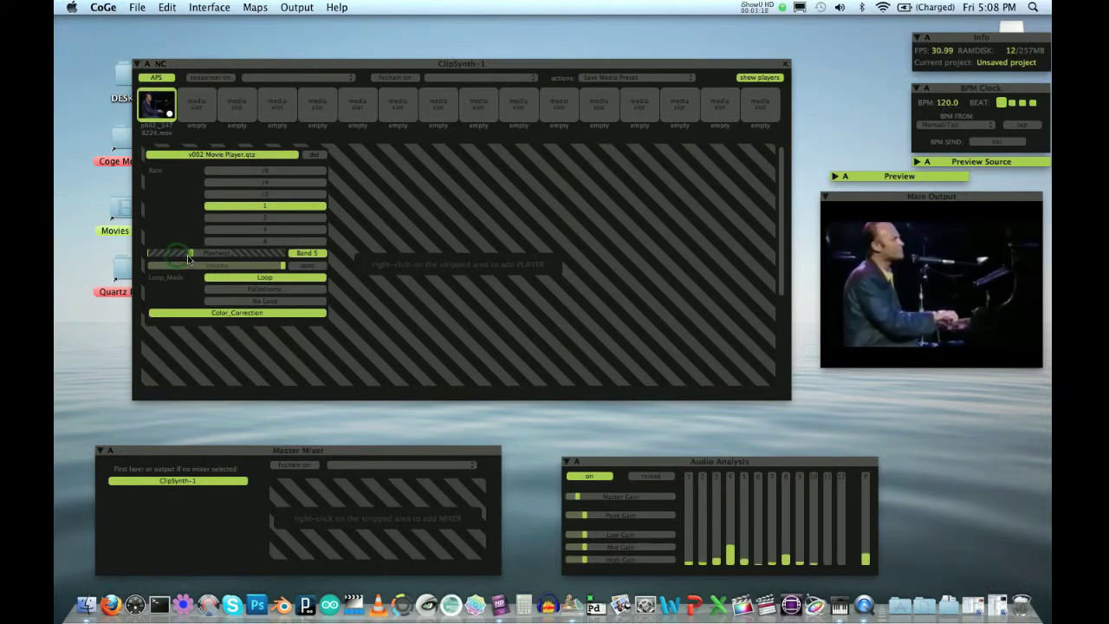